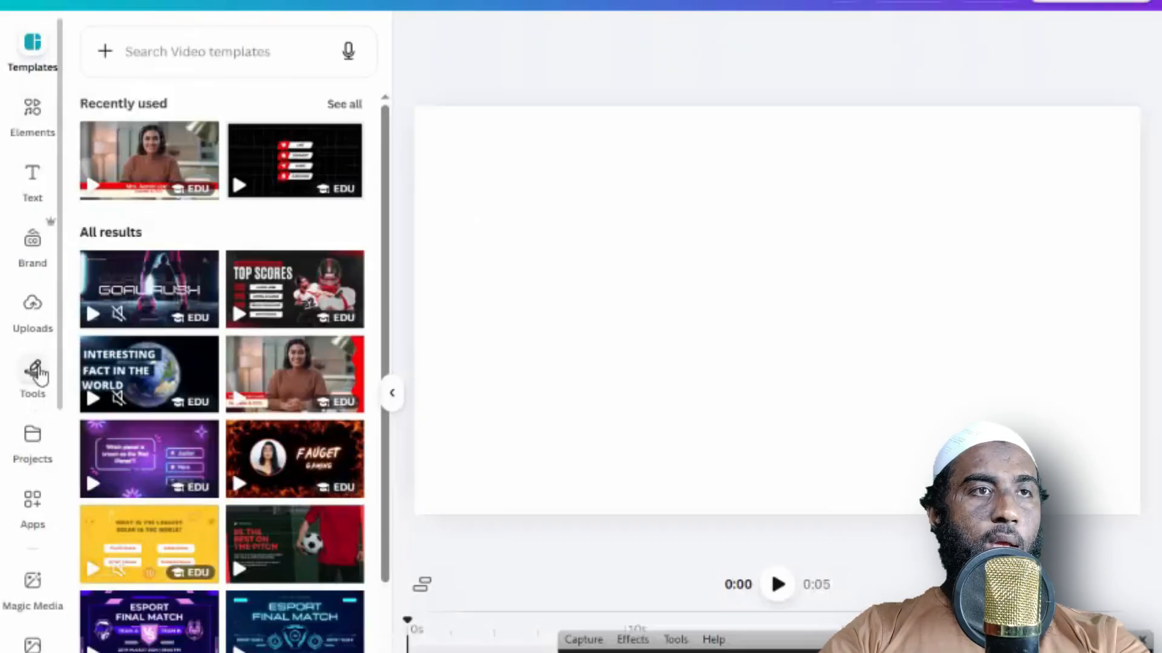
Search the Canva apps for "map ani" and choose the suggested term Map video
mouse_move(3, 477)
mouse_down()
mouse_move(24, 520)
mouse_move(61, 551)
mouse_up()
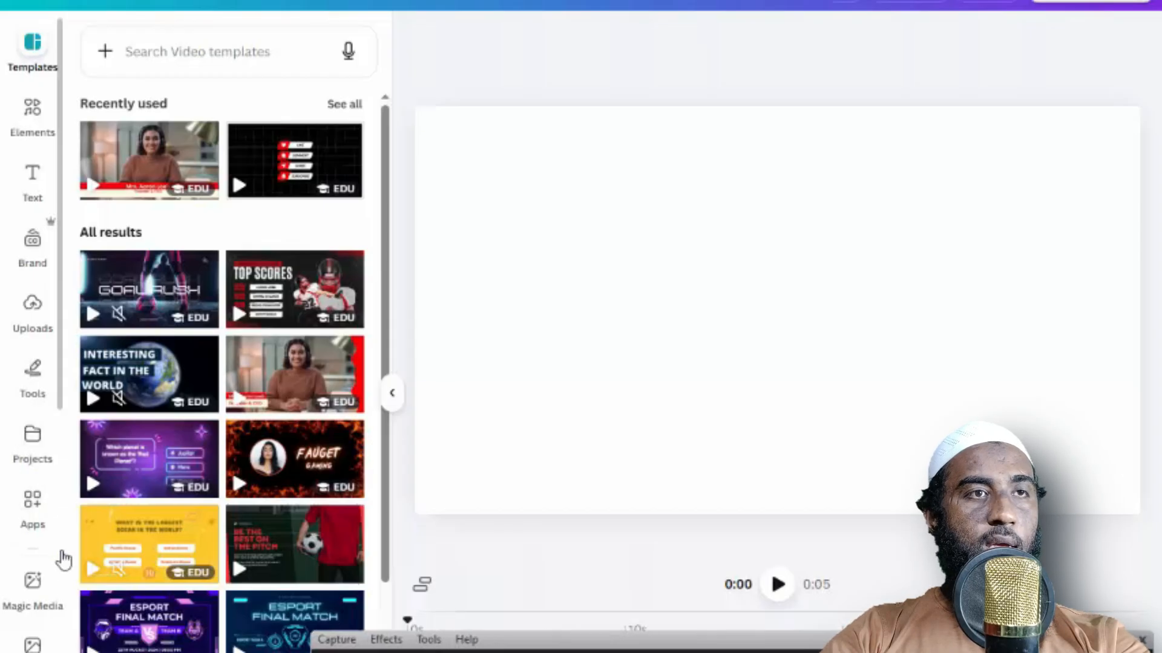
click(35, 501)
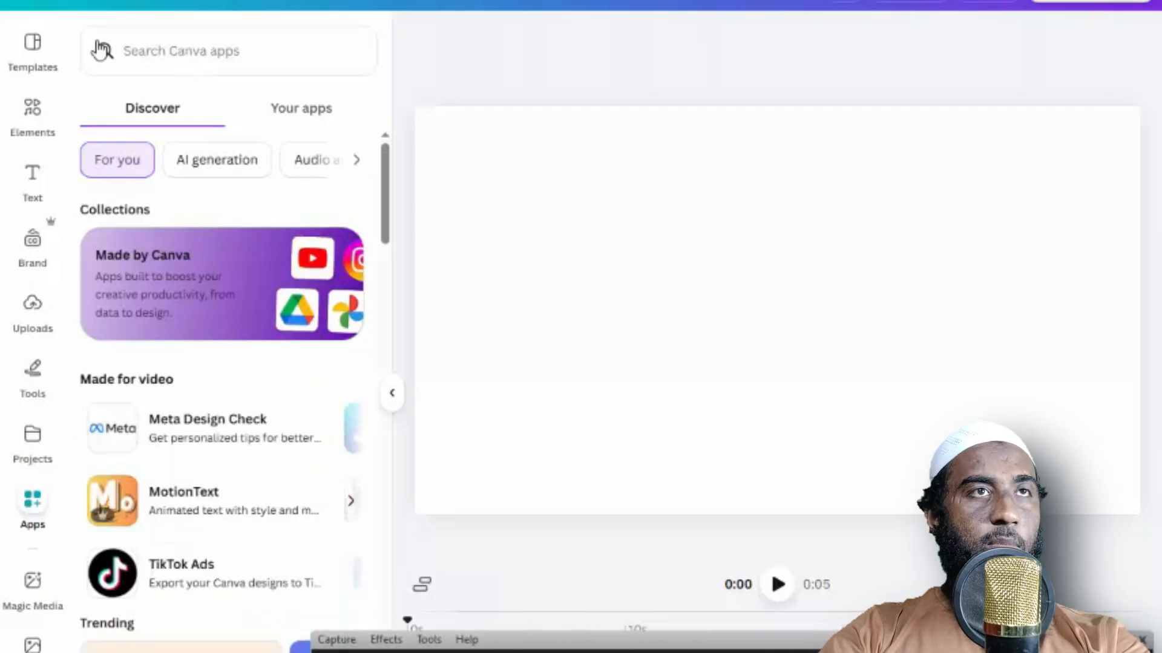
mouse_move(79, 16)
mouse_down()
mouse_move(295, 86)
mouse_move(404, 85)
mouse_up()
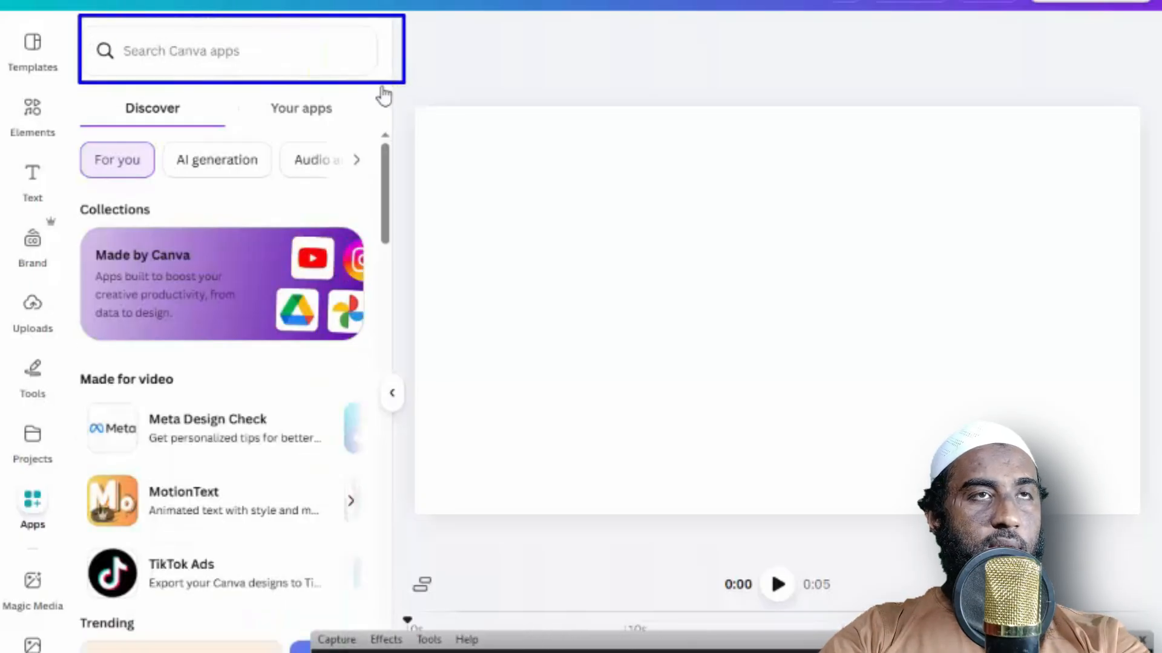
click(196, 67)
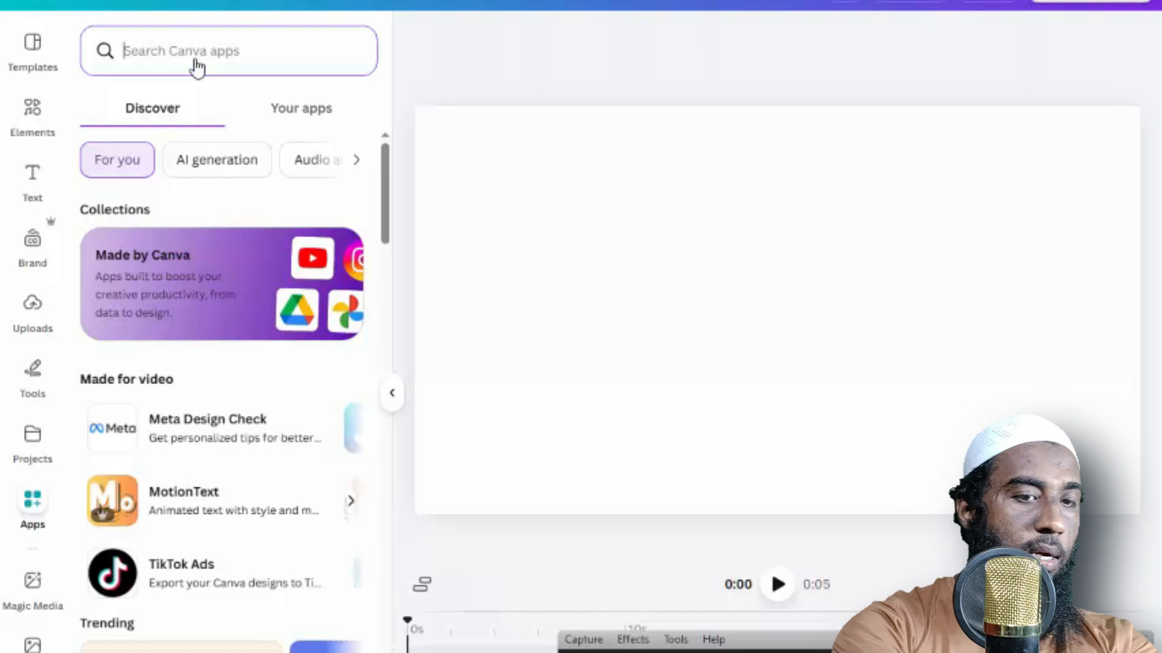
text(map ani)
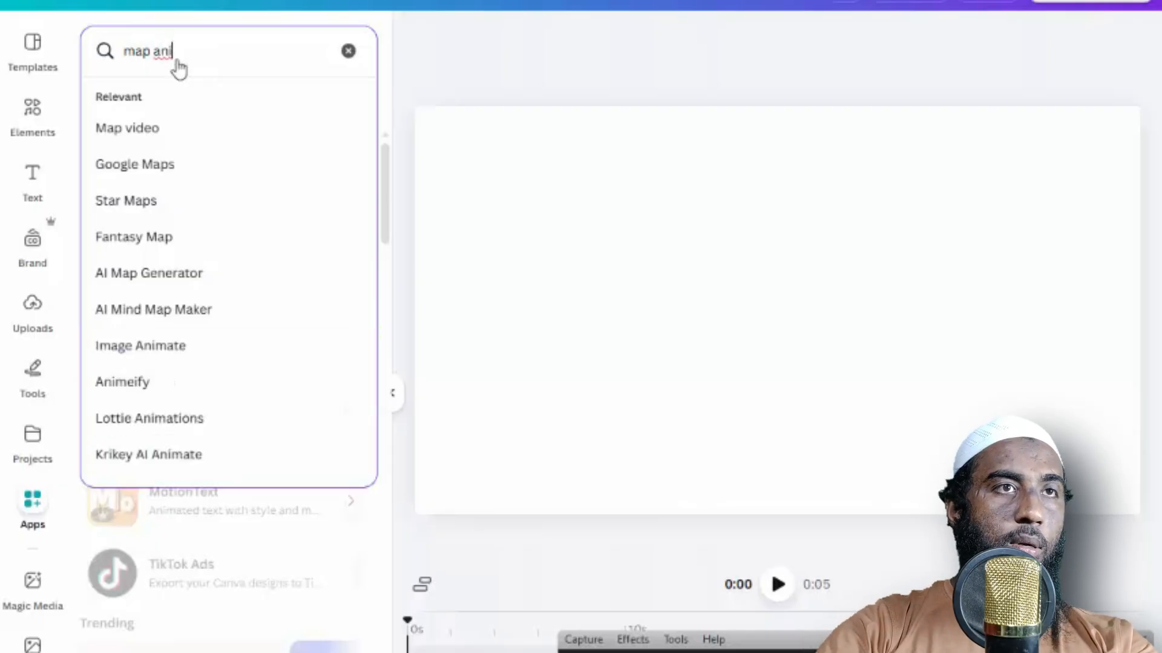
click(136, 130)
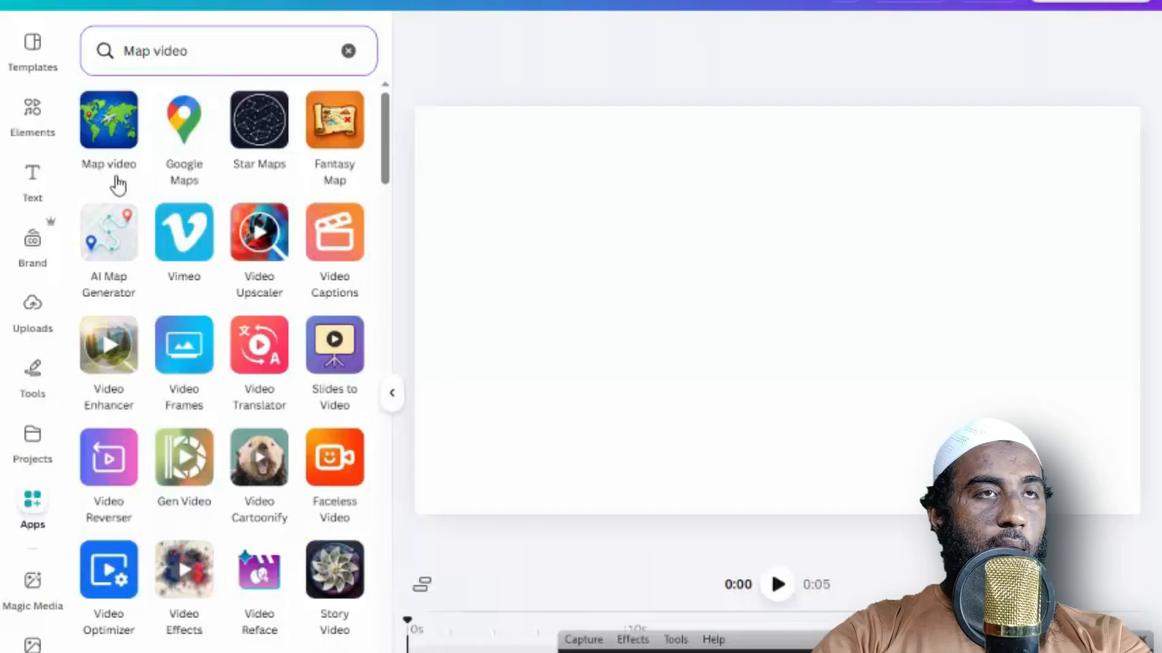
Open the Map video app from the search results
key(ctrl+shift+d)
drag(72, 79, 154, 180)
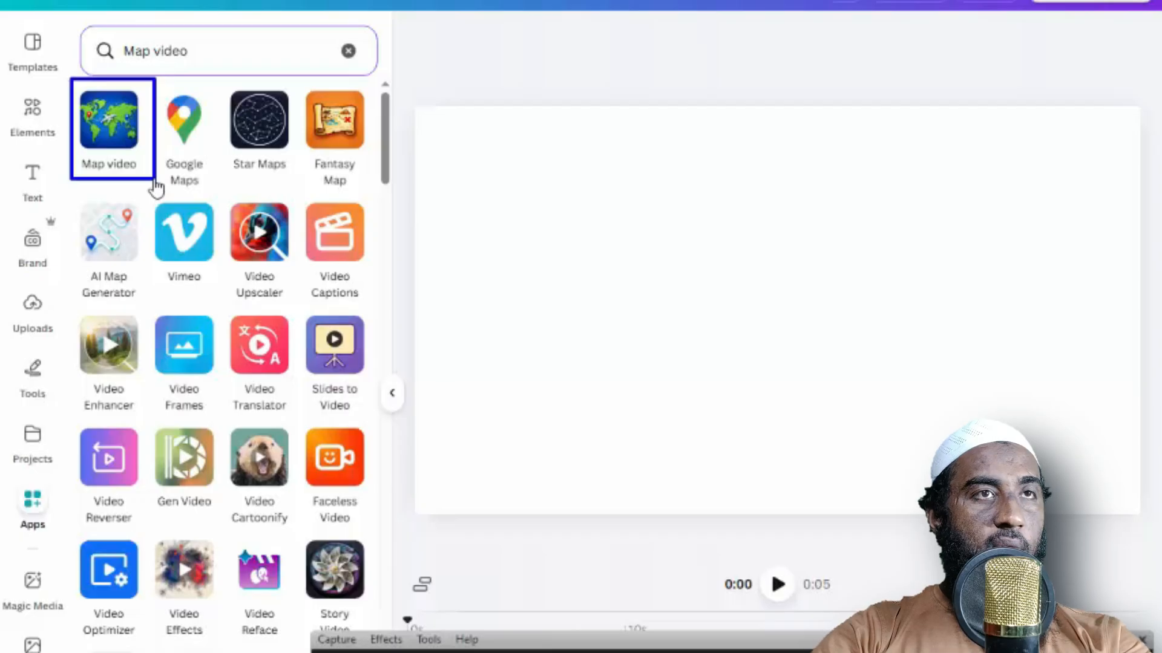
key(ctrl+shift+d)
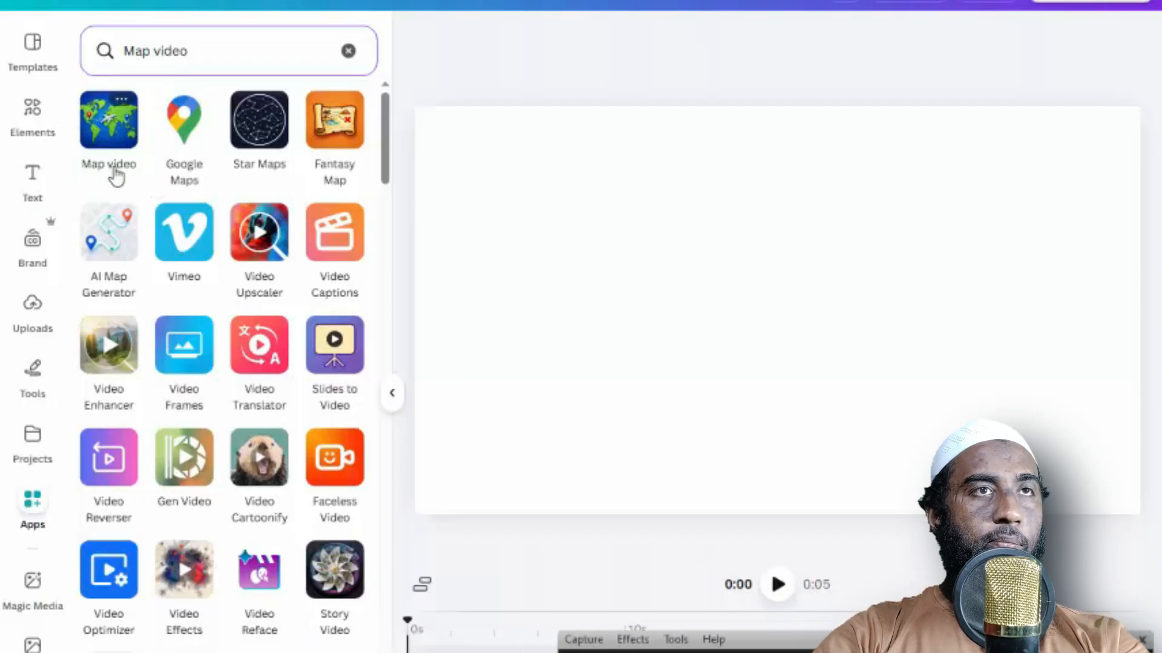
click(114, 137)
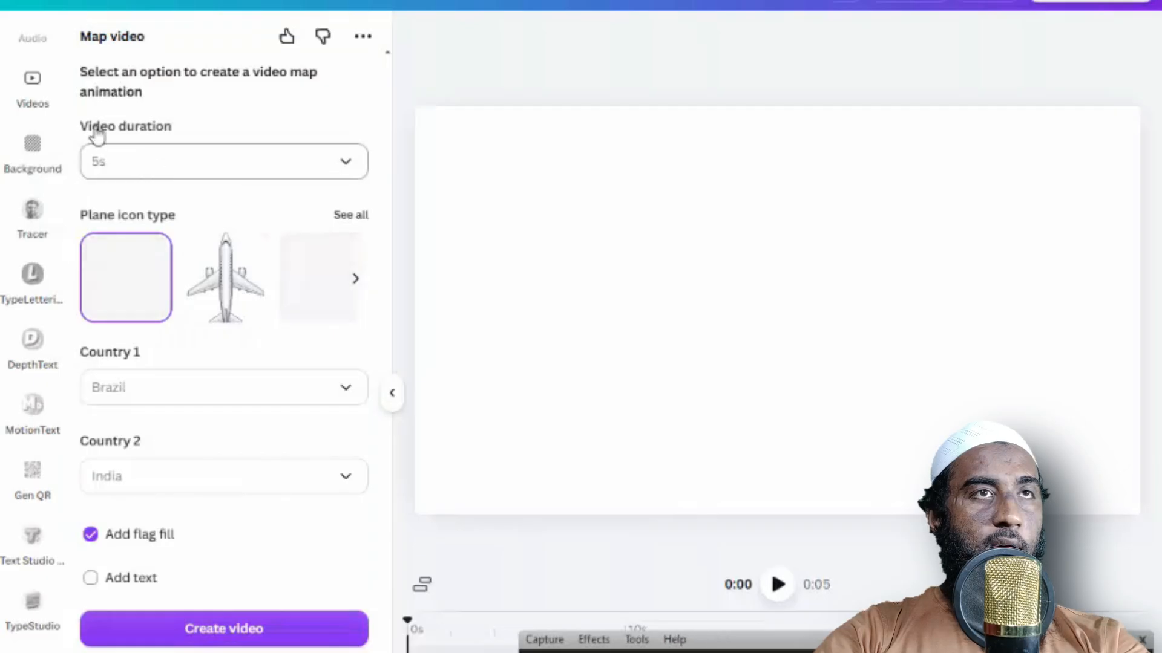
Set the map video's duration to 10s
drag(79, 117, 383, 194)
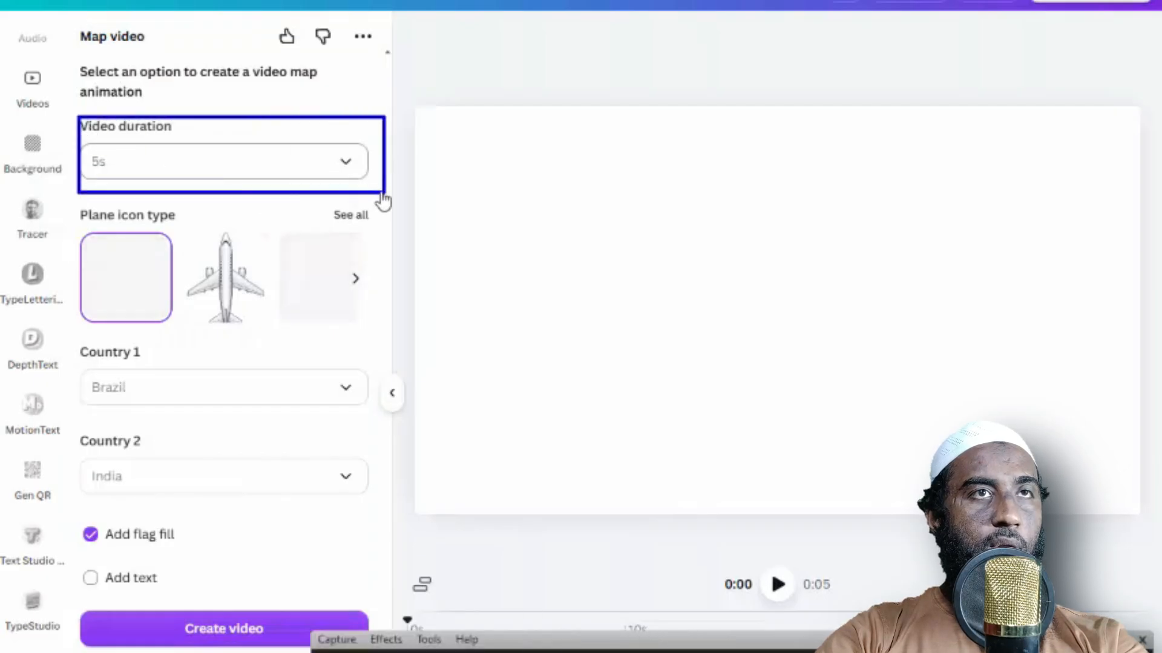
click(301, 167)
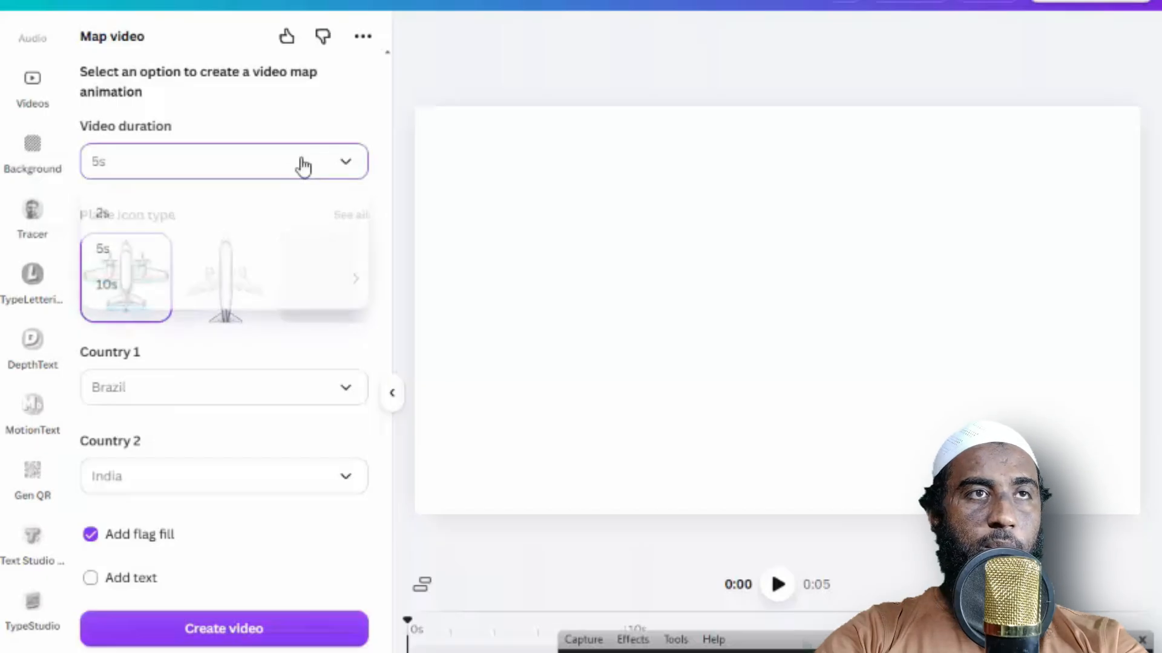
click(134, 285)
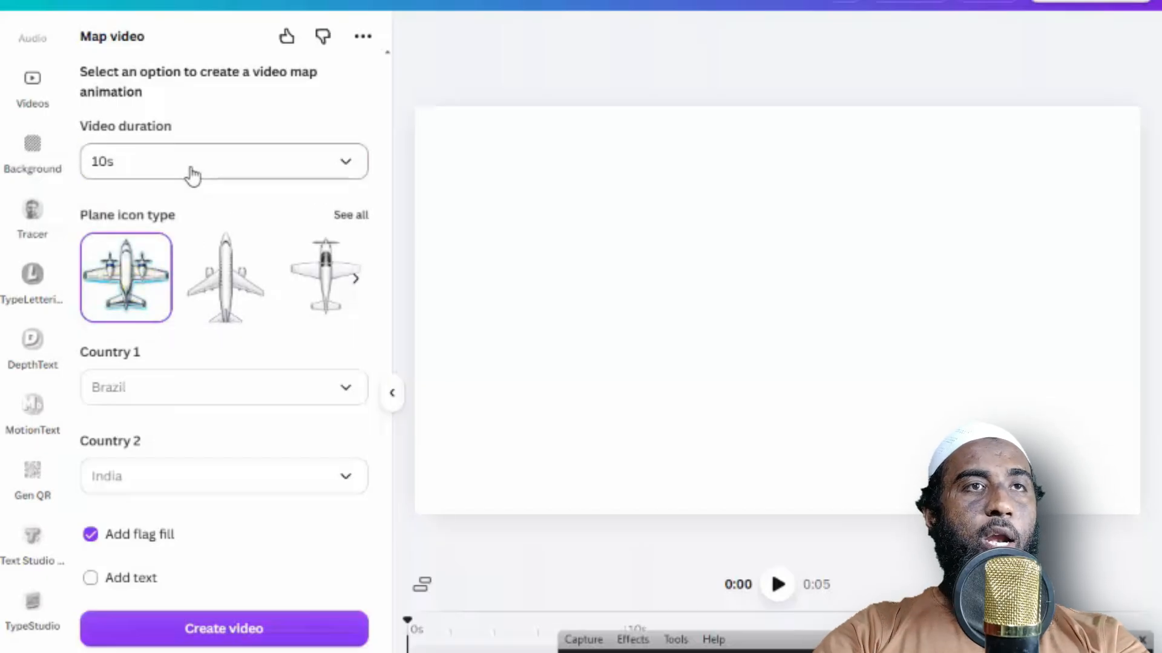
Choose the middle plane icon, the white airliner with swept wings, for the map animation
mouse_move(69, 192)
mouse_down()
mouse_move(280, 319)
mouse_move(406, 363)
mouse_up()
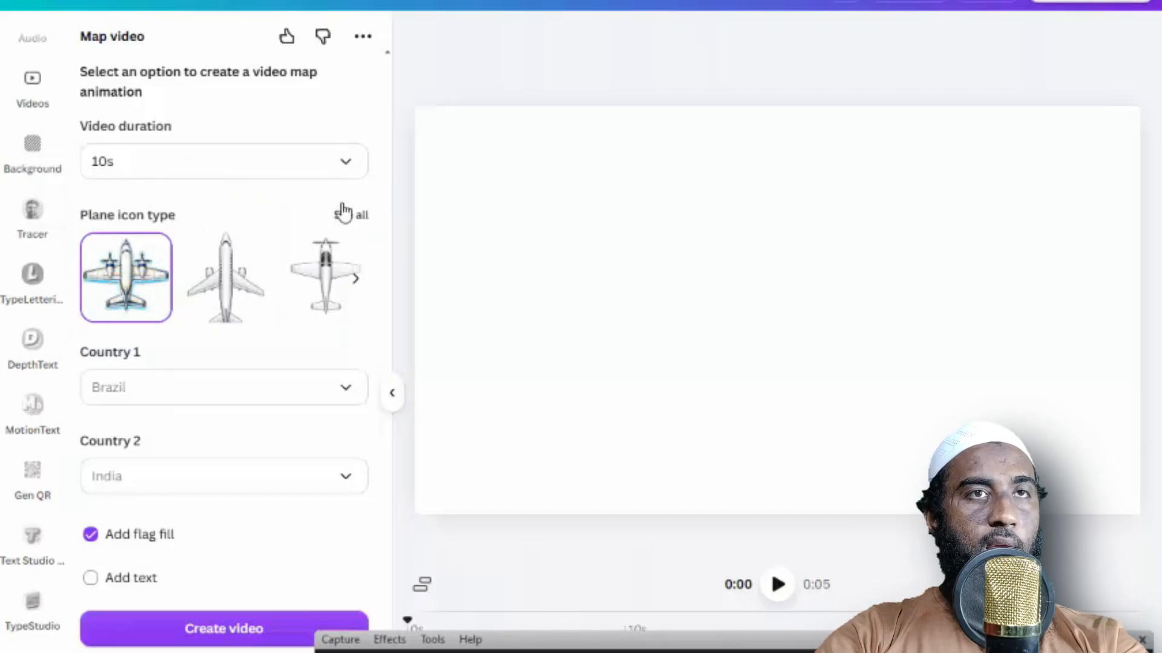
click(358, 282)
click(293, 300)
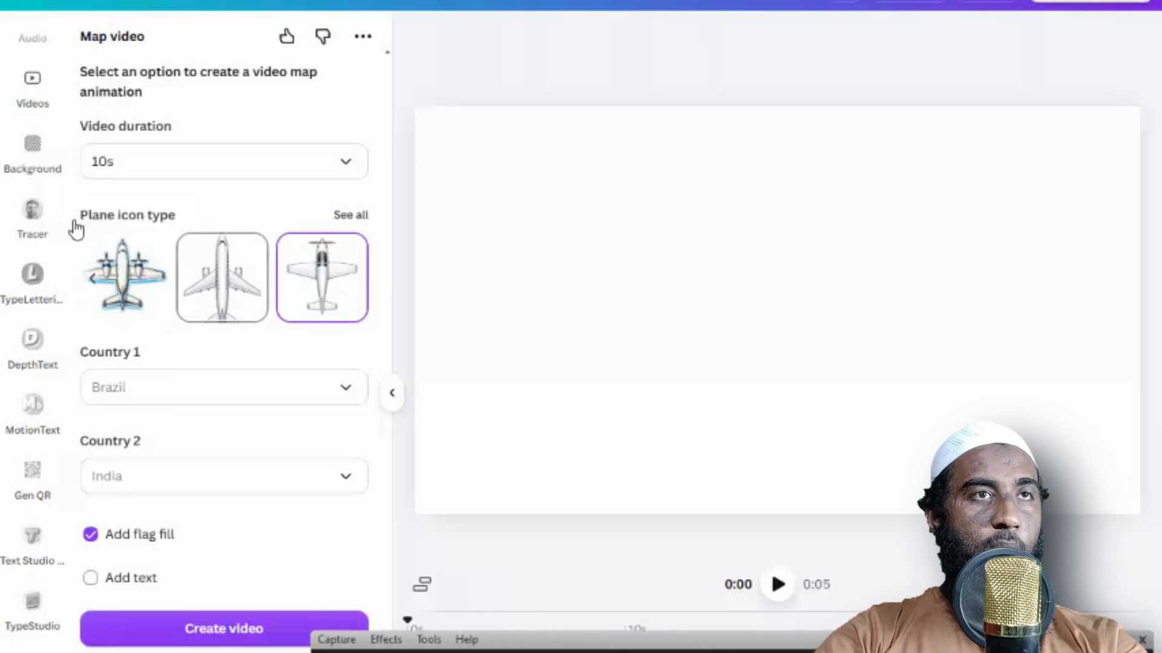
click(242, 318)
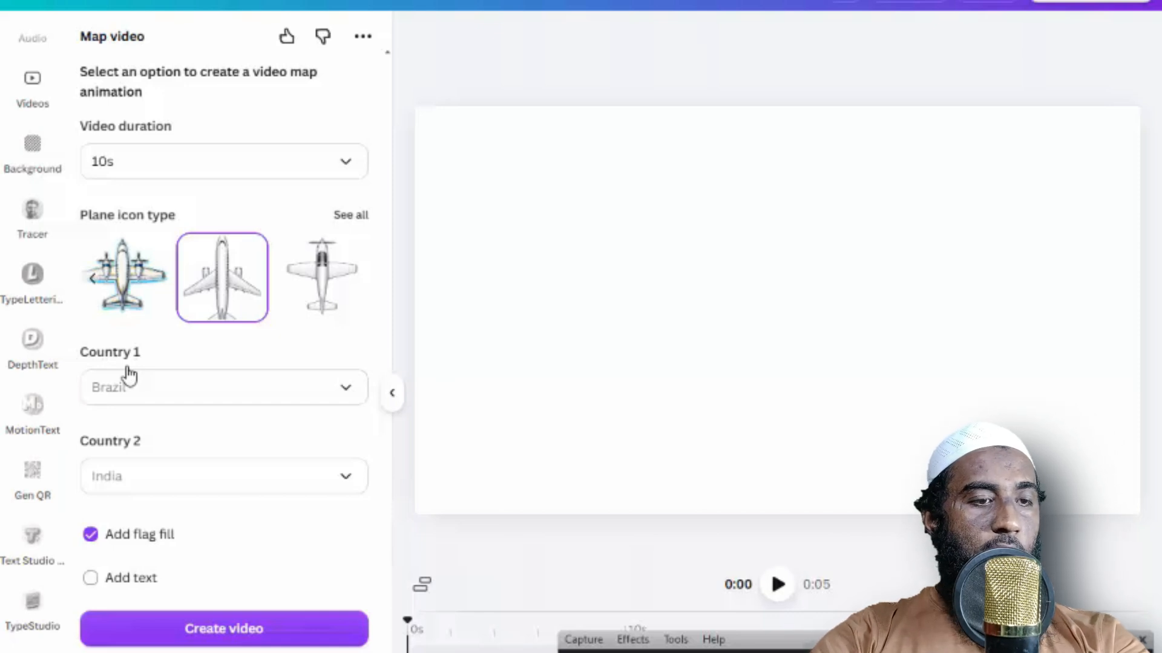
Set Country 1 of the map animation to Bangladesh
drag(71, 337, 169, 376)
drag(70, 422, 194, 473)
click(166, 392)
scroll(155, 493, down, 8)
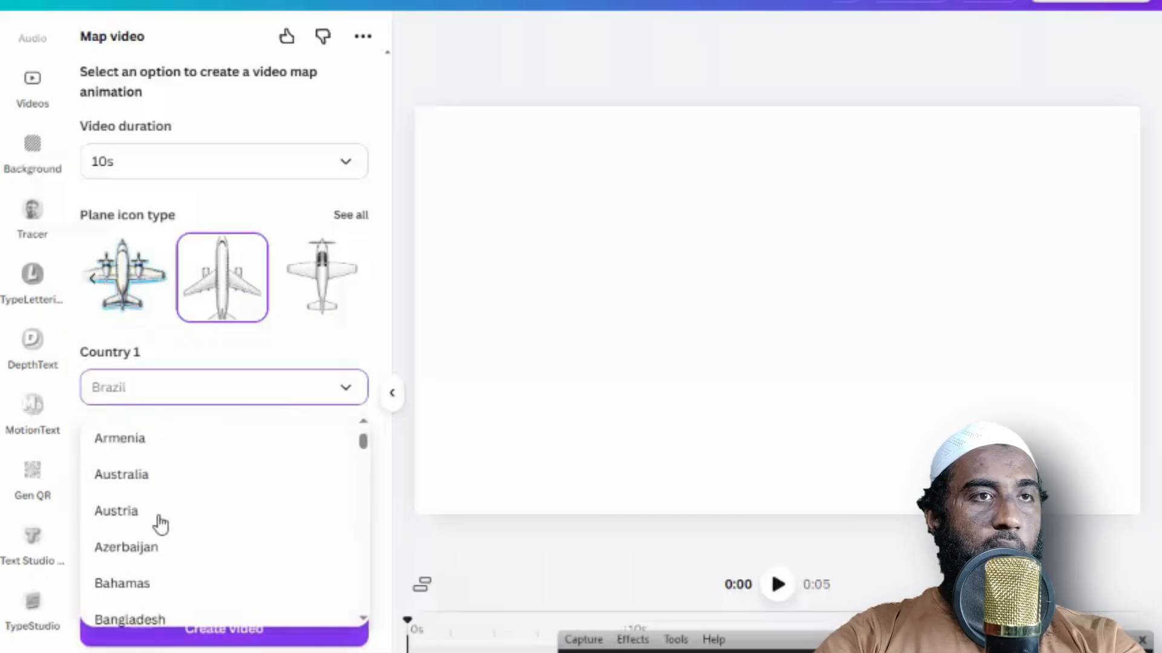
click(156, 440)
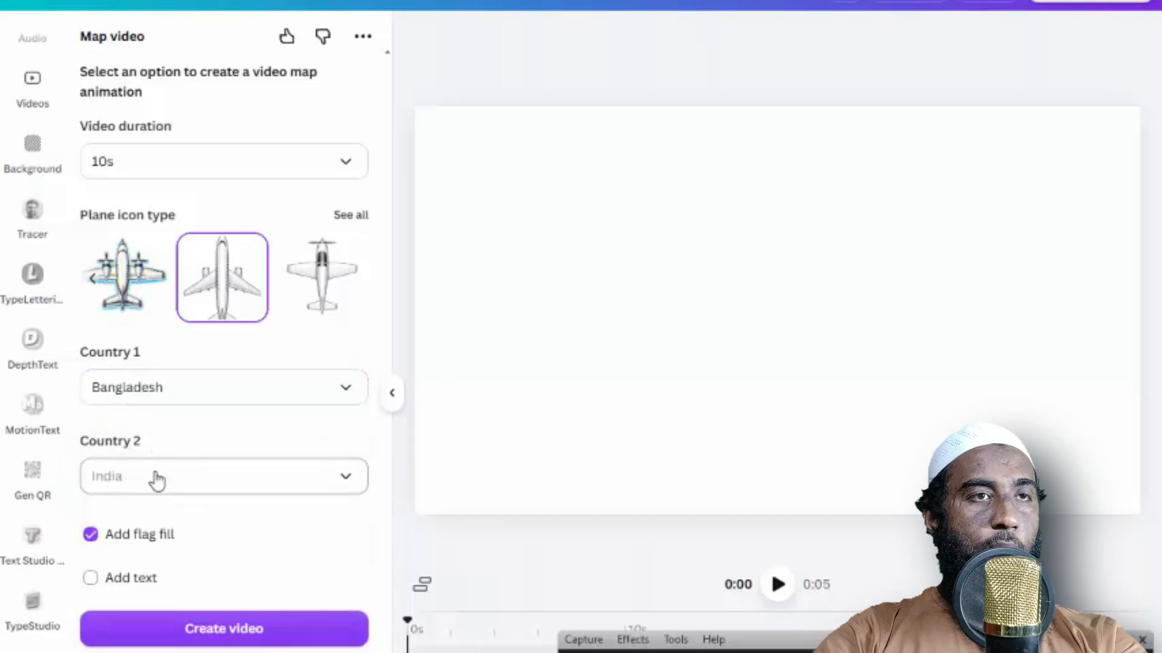
Set Country 2 of the map animation to Malaysia
click(157, 481)
scroll(172, 575, down, 10)
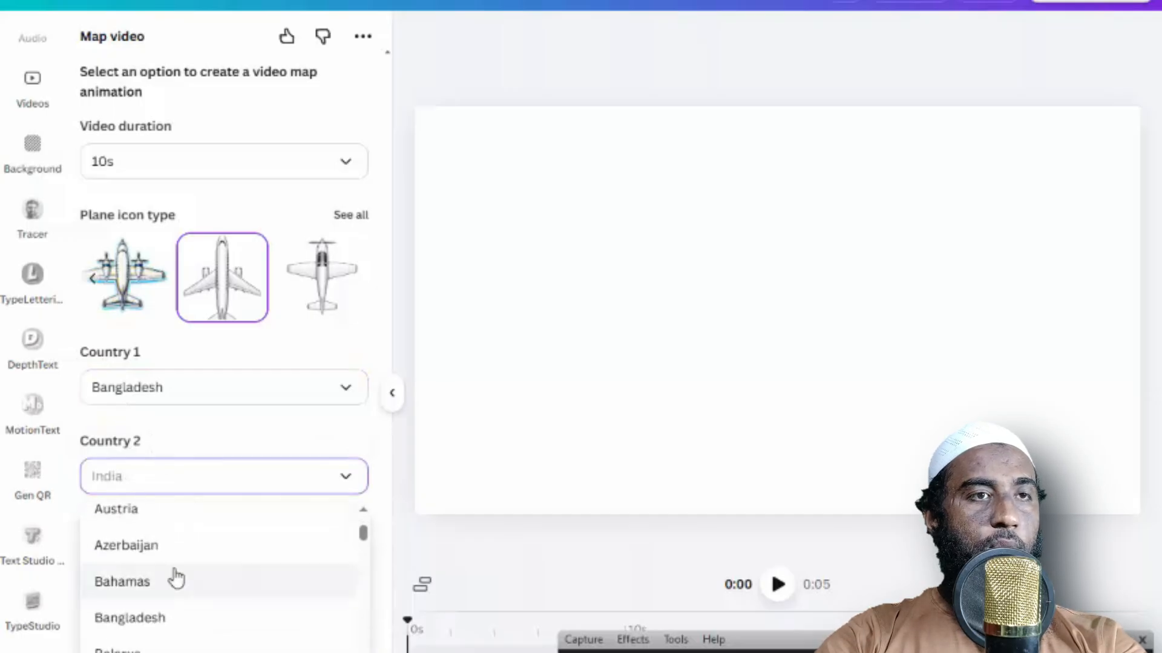
scroll(172, 578, down, 12)
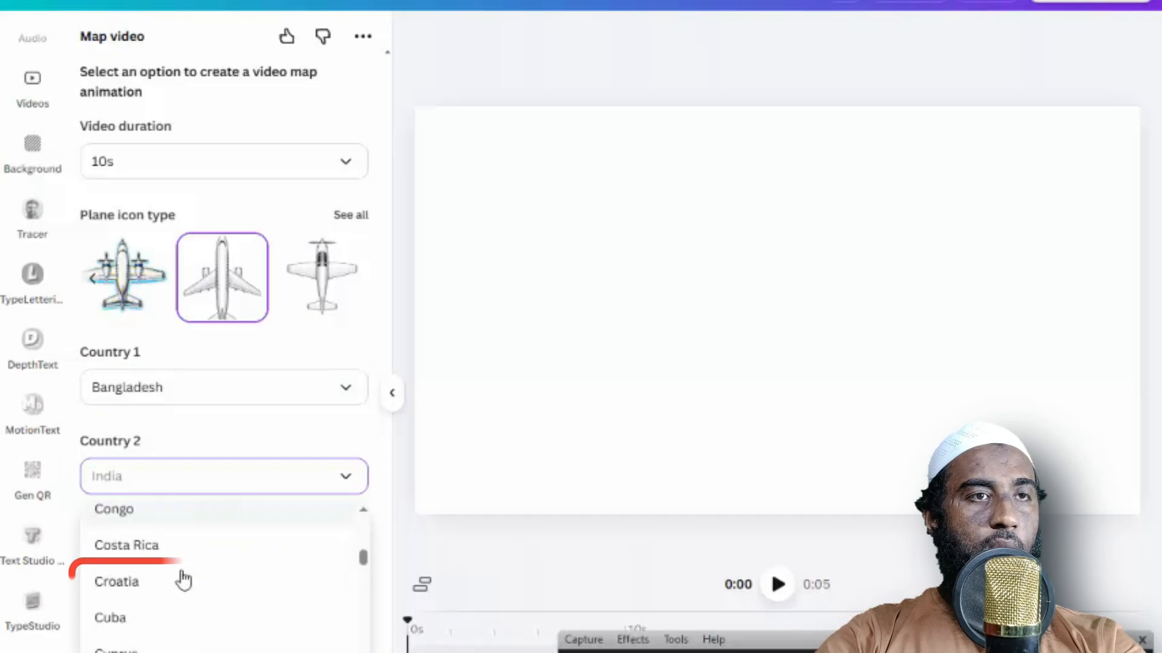
scroll(172, 582, down, 20)
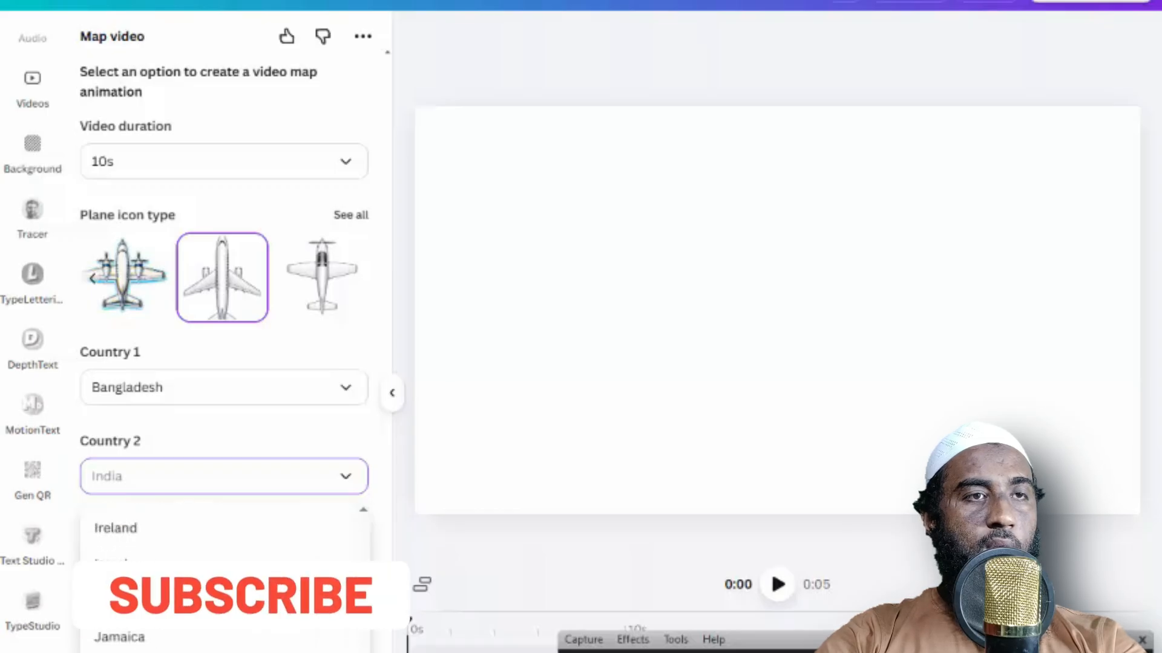
scroll(172, 583, down, 8)
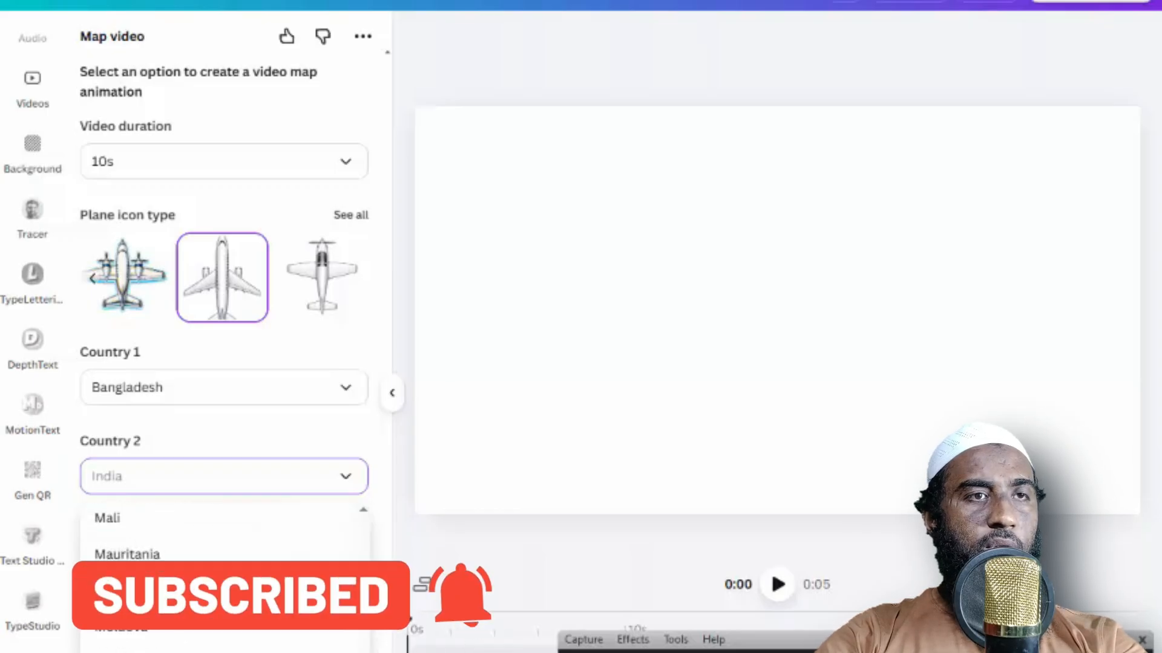
scroll(163, 625, up, 3)
click(148, 630)
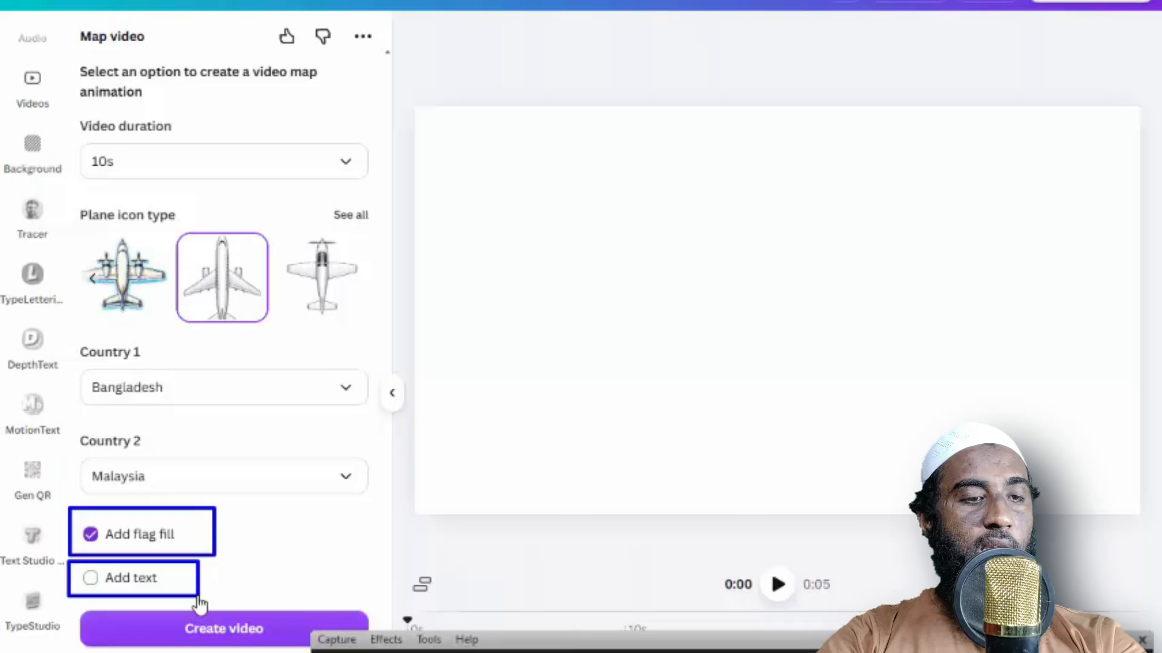
Enable the added text option alongside the flag fill and generate the map video
click(91, 579)
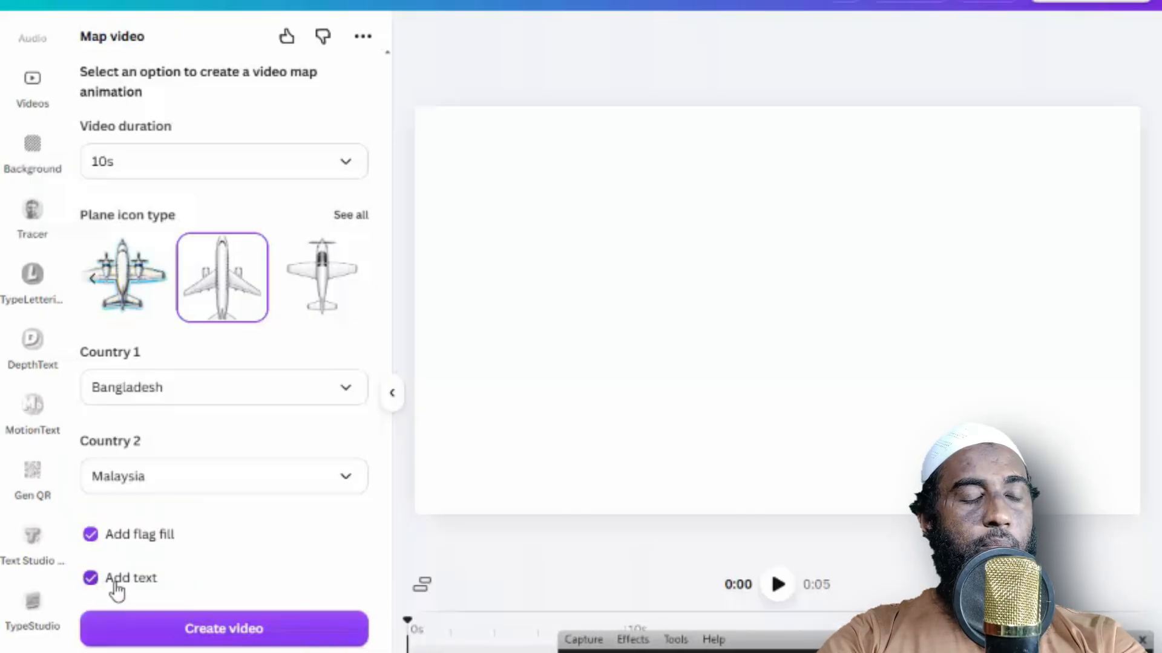
click(232, 632)
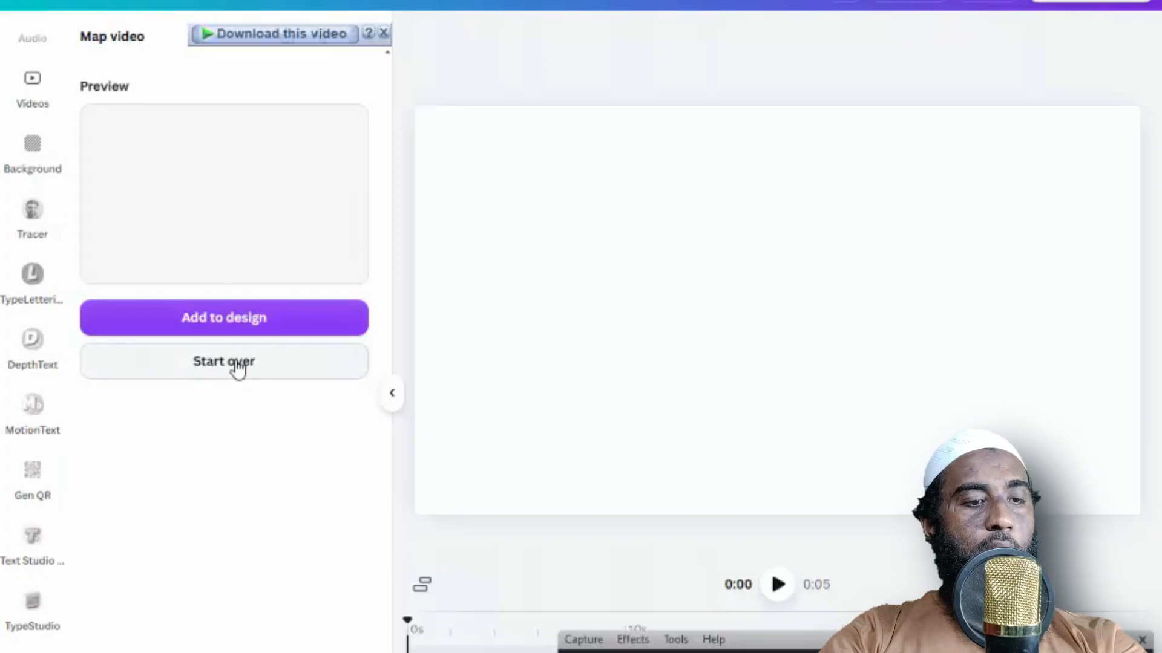
Start the map video over and generate it again with the same settings
drag(77, 334, 387, 391)
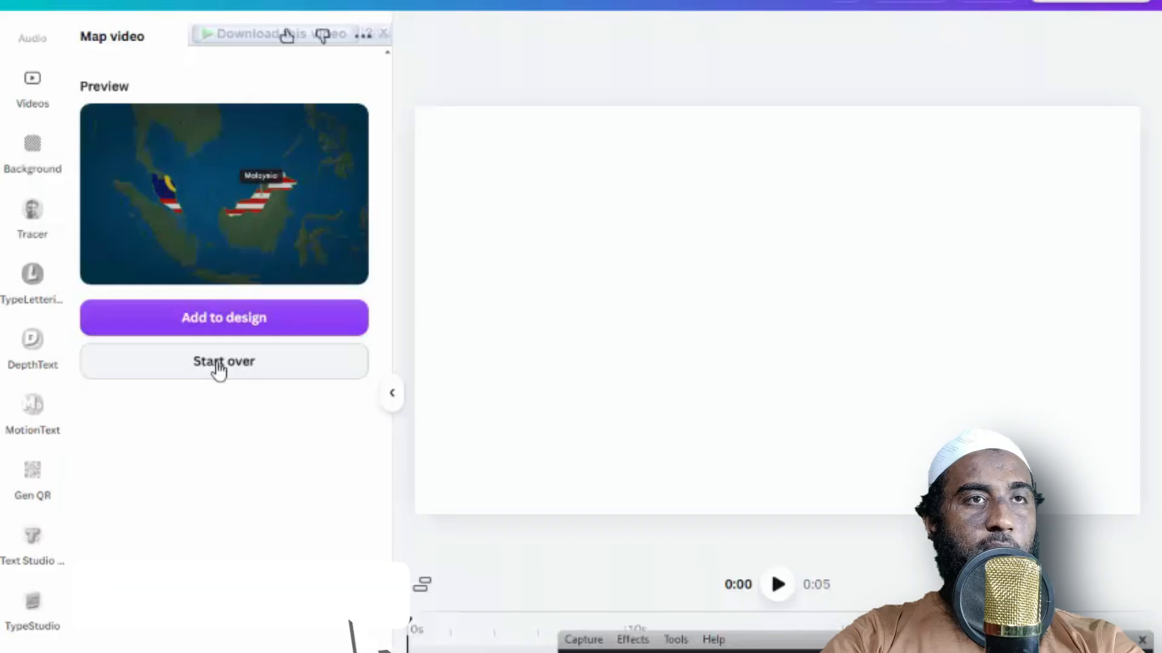
click(219, 363)
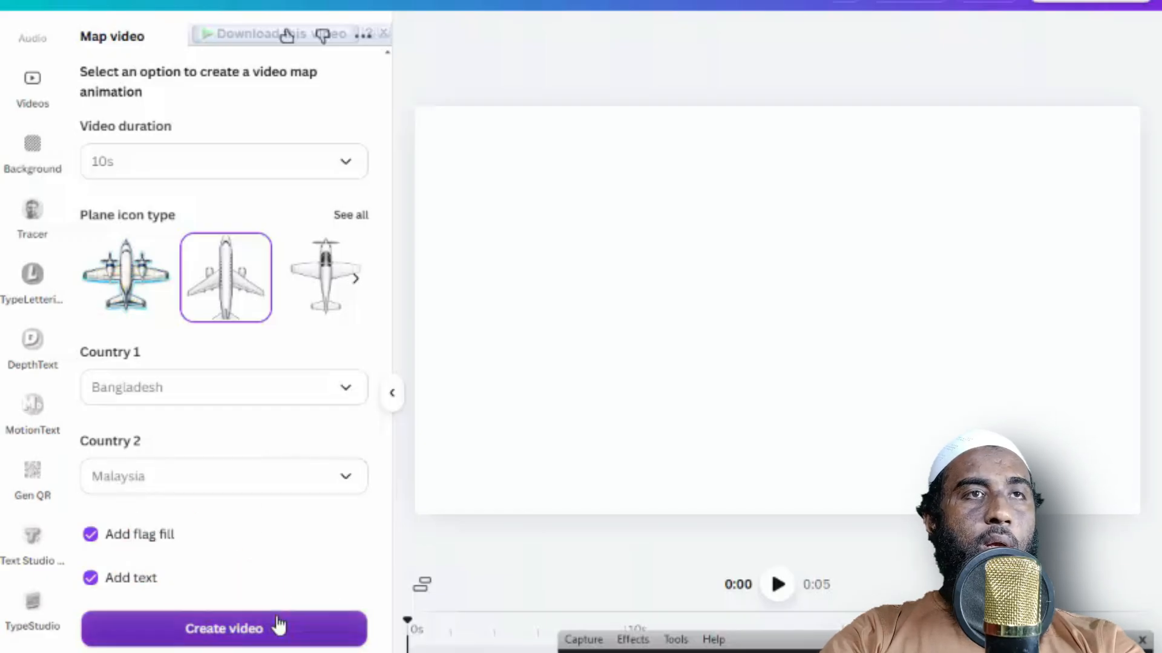
click(278, 627)
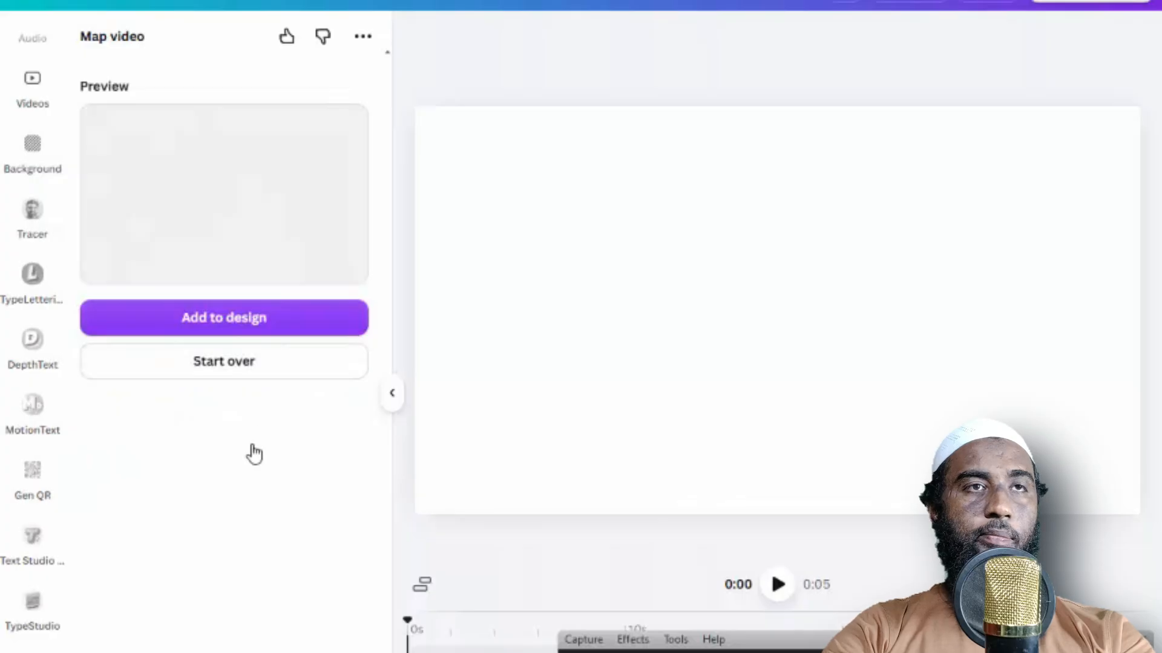
Add the generated map video to the design and enlarge it to fill the whole page
key(ctrl+shift+d)
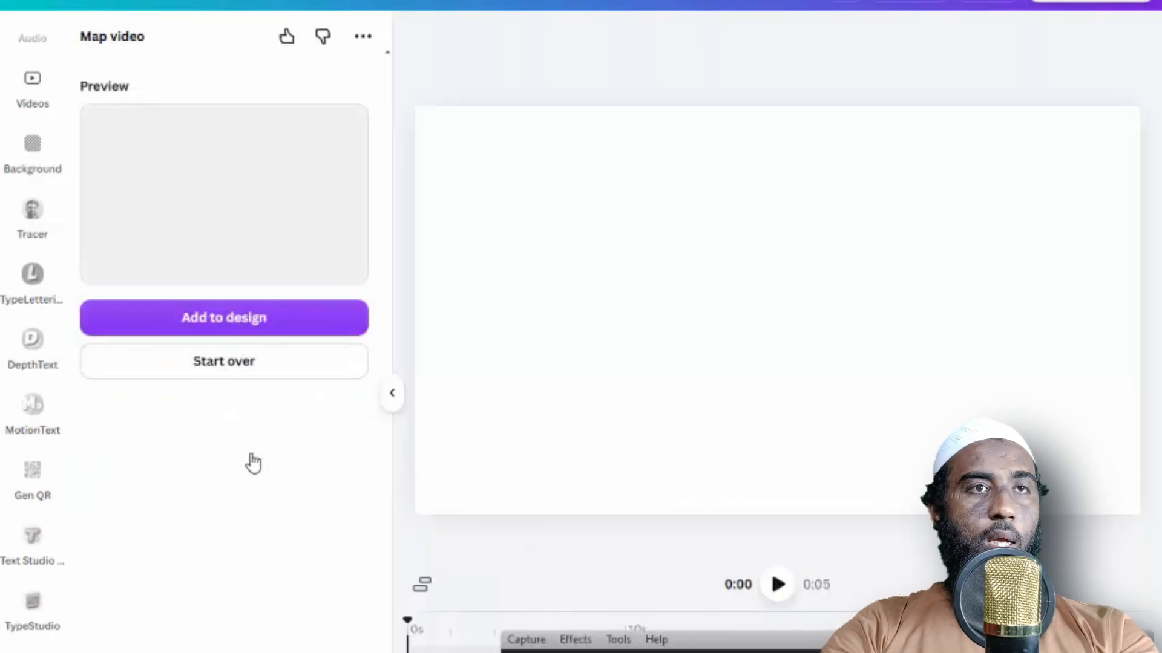
mouse_move(75, 285)
mouse_down()
mouse_move(136, 307)
mouse_move(390, 343)
mouse_up()
mouse_move(417, 111)
mouse_down()
mouse_move(873, 484)
mouse_move(1153, 530)
mouse_up()
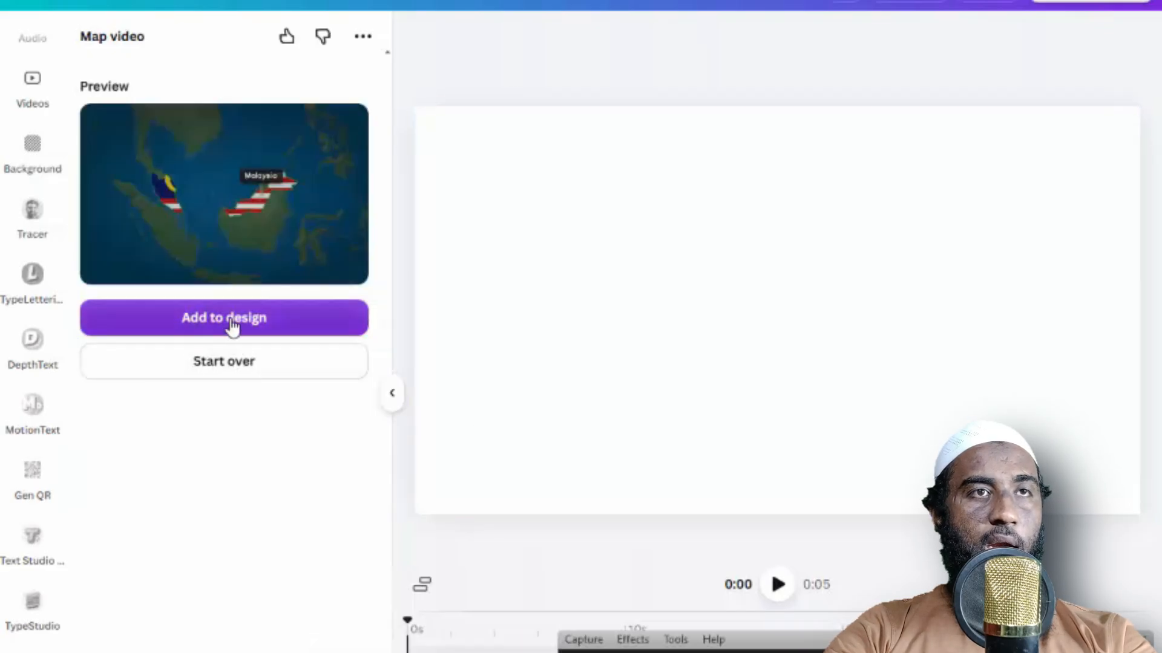
click(233, 326)
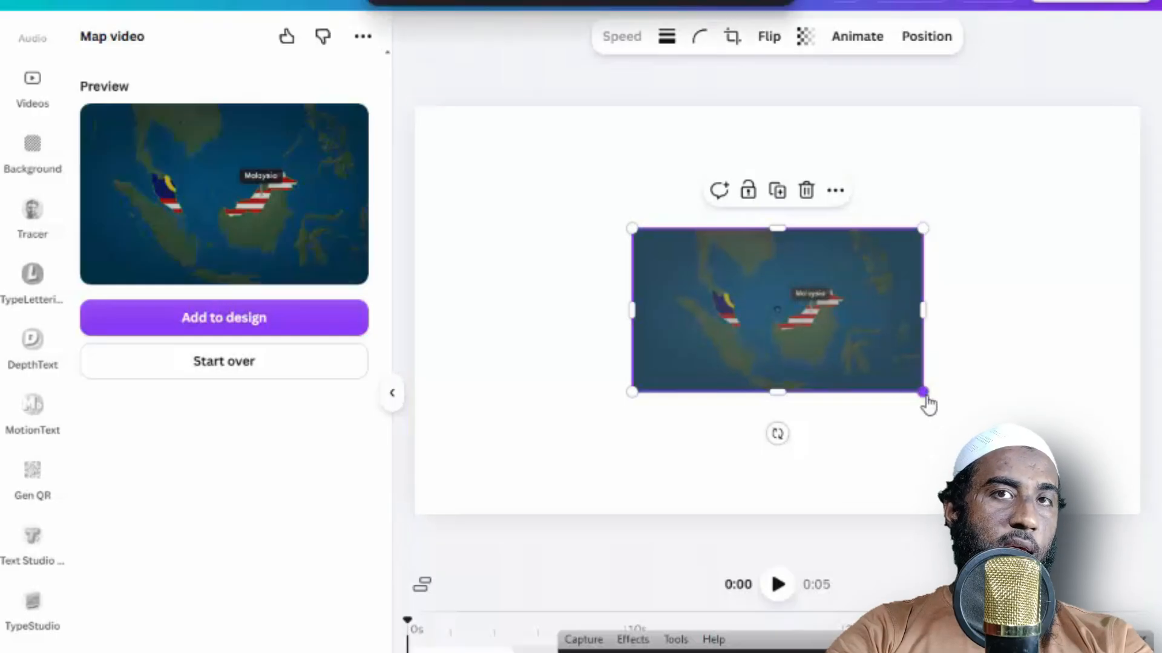
drag(927, 404, 1111, 585)
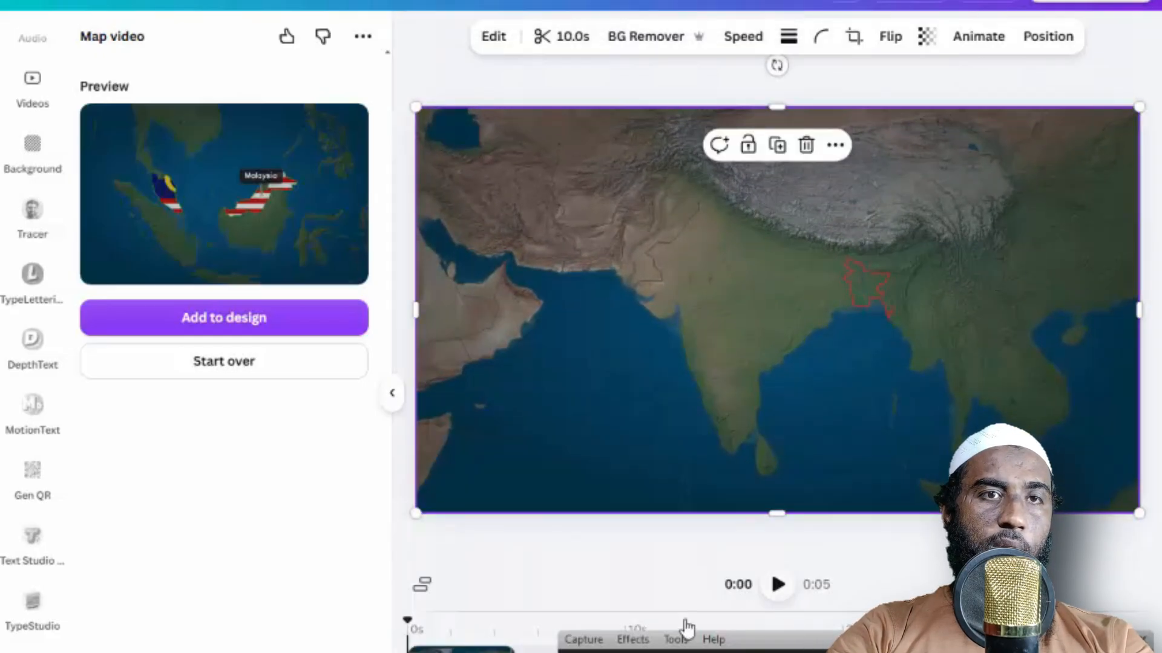
Extend the map clip on the timeline to 10.0 s and play the animation
click(516, 627)
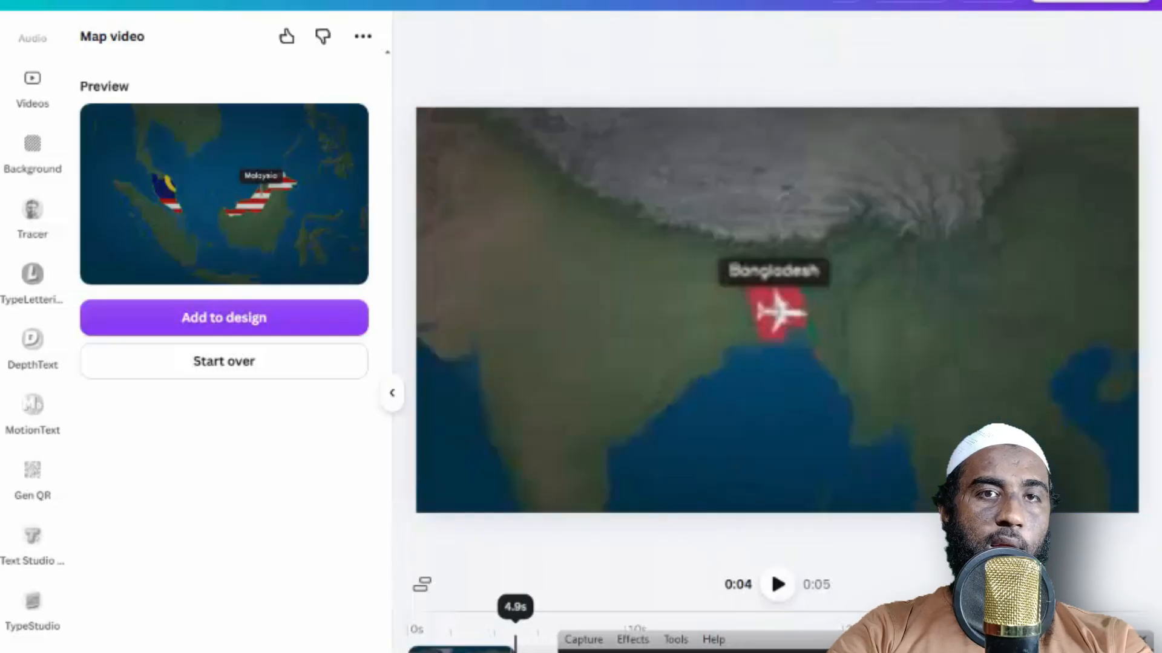
drag(754, 647, 176, 517)
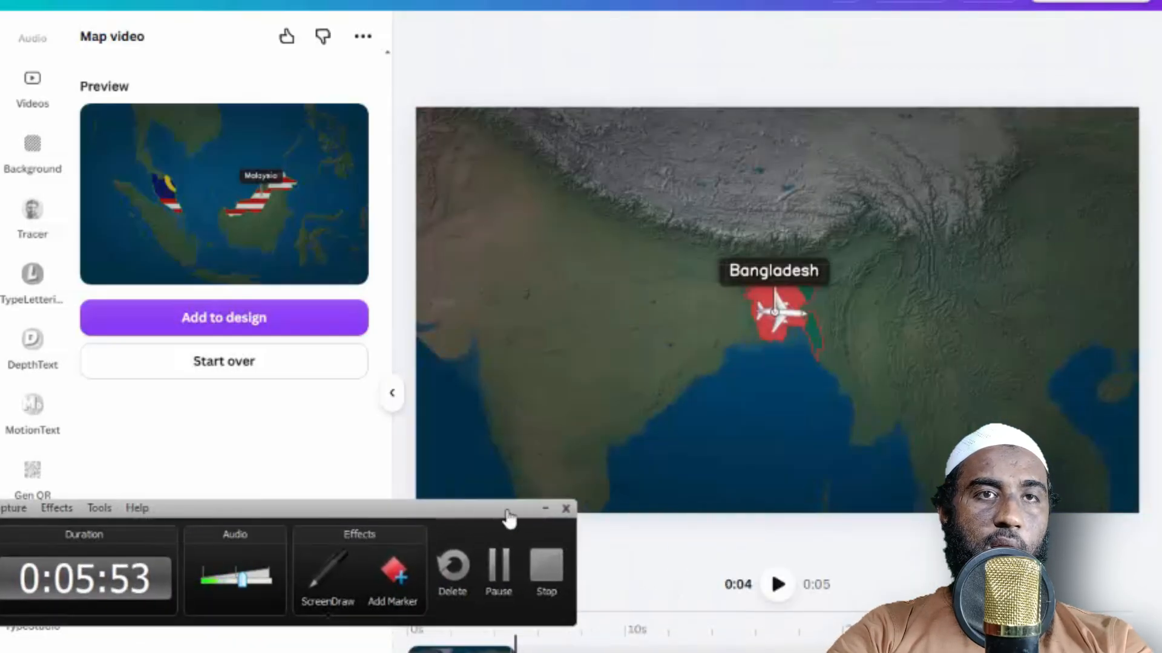
click(544, 510)
drag(512, 651, 814, 571)
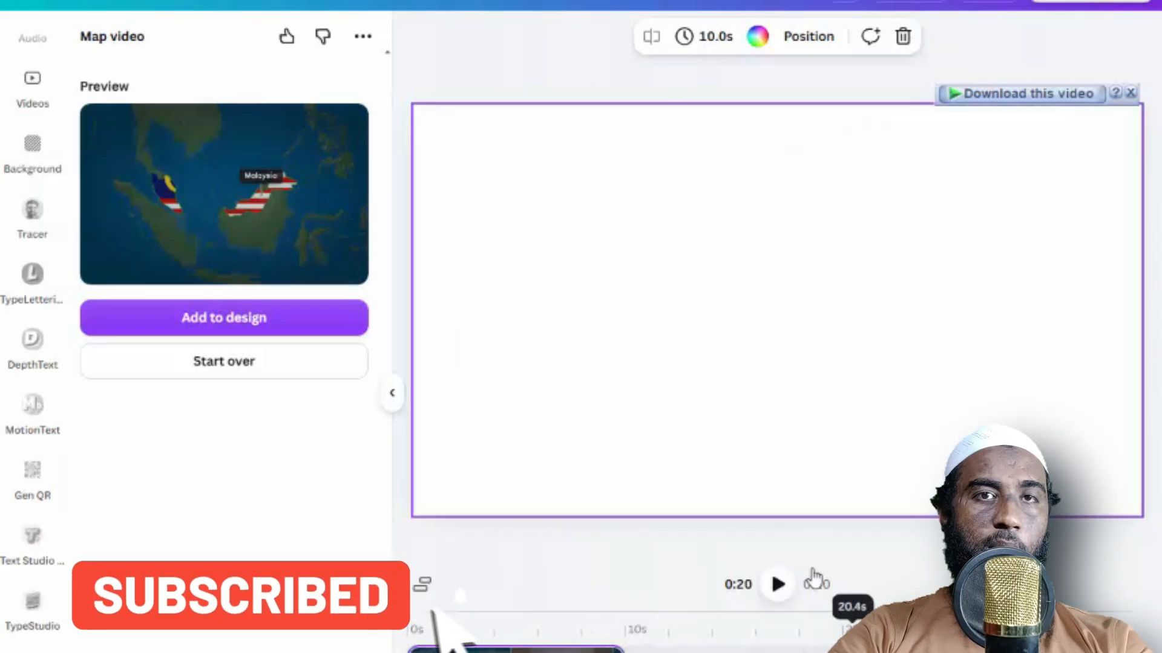
click(778, 584)
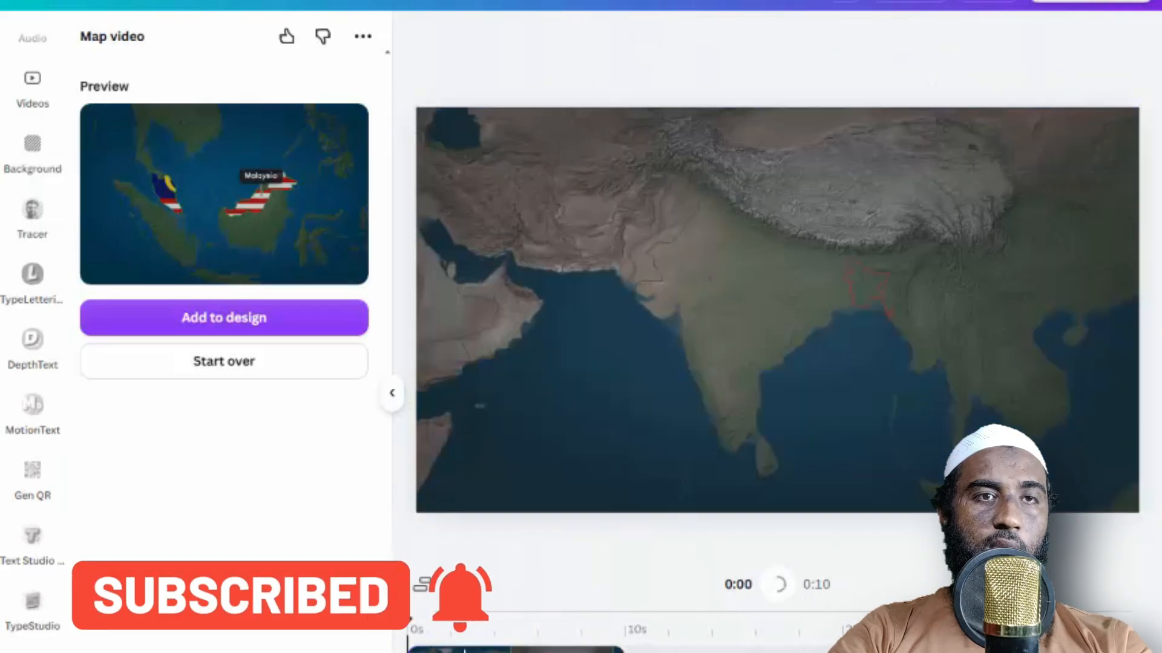
click(778, 585)
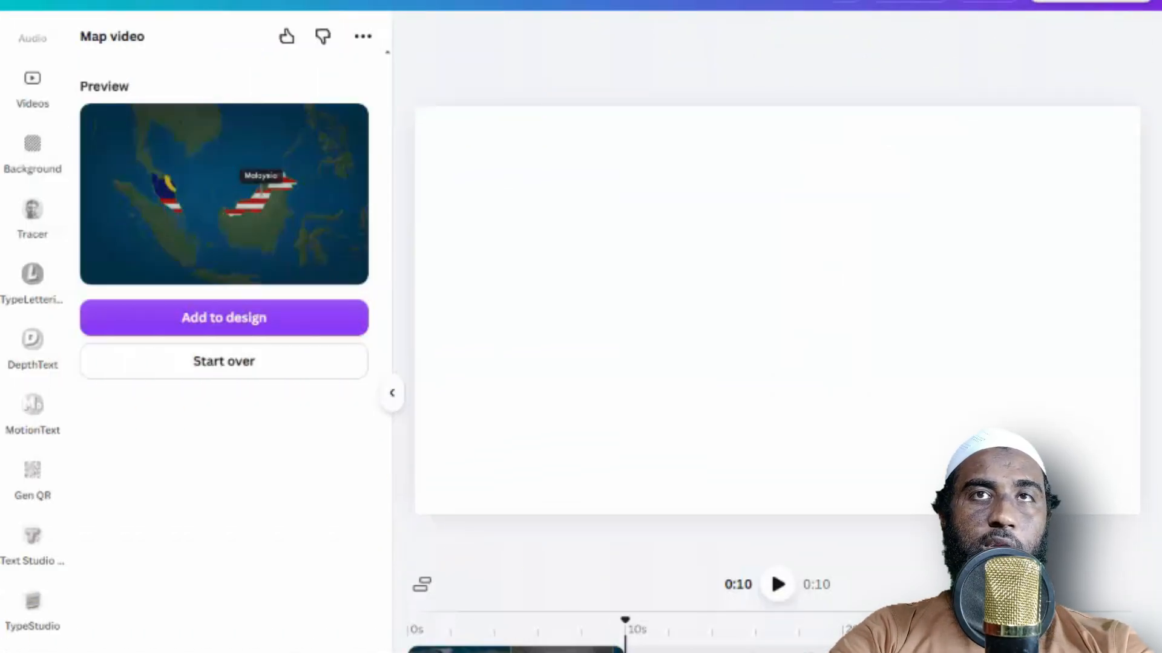
Download the design as an MP4 video at 1080p (HD) quality
click(1018, 18)
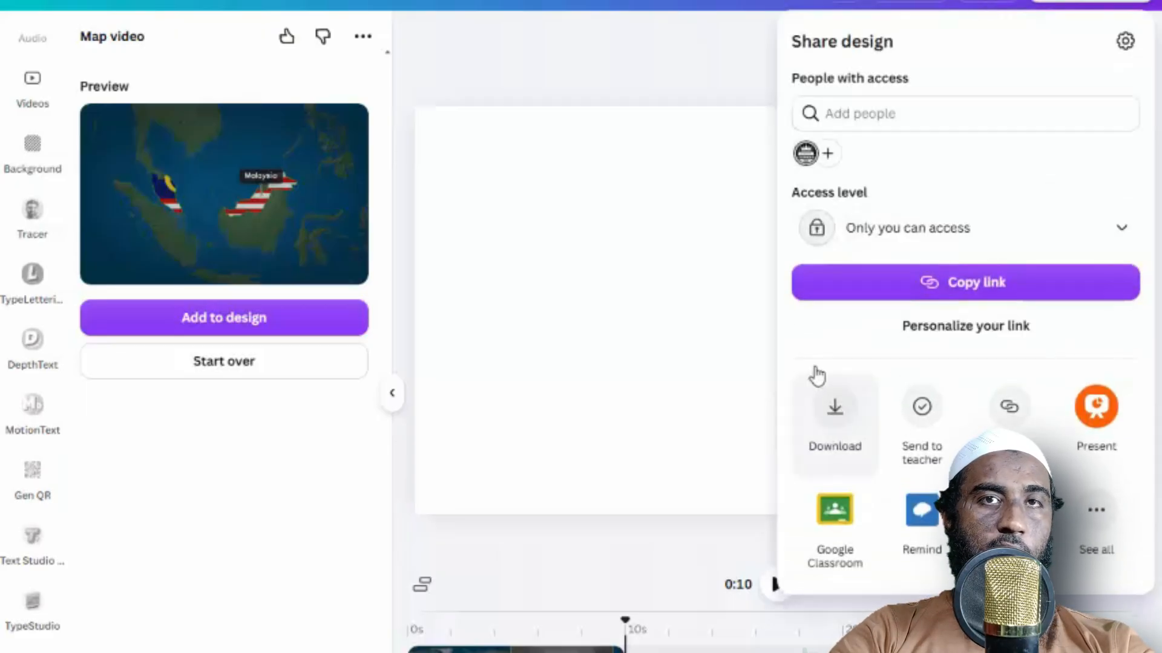
click(859, 431)
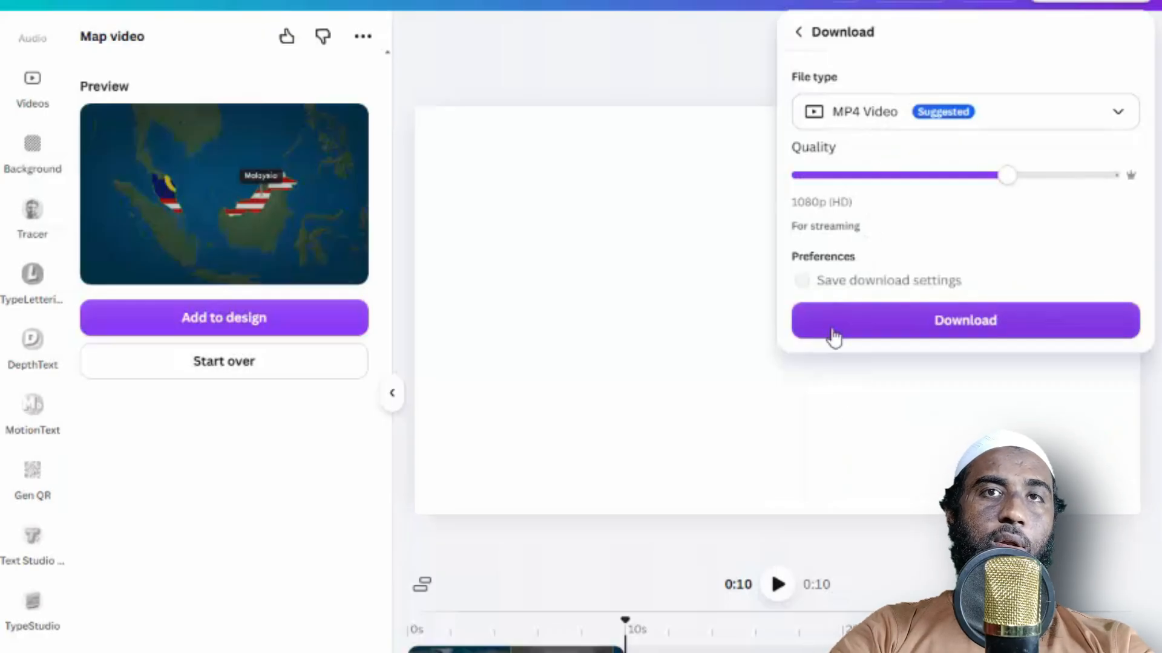
click(869, 328)
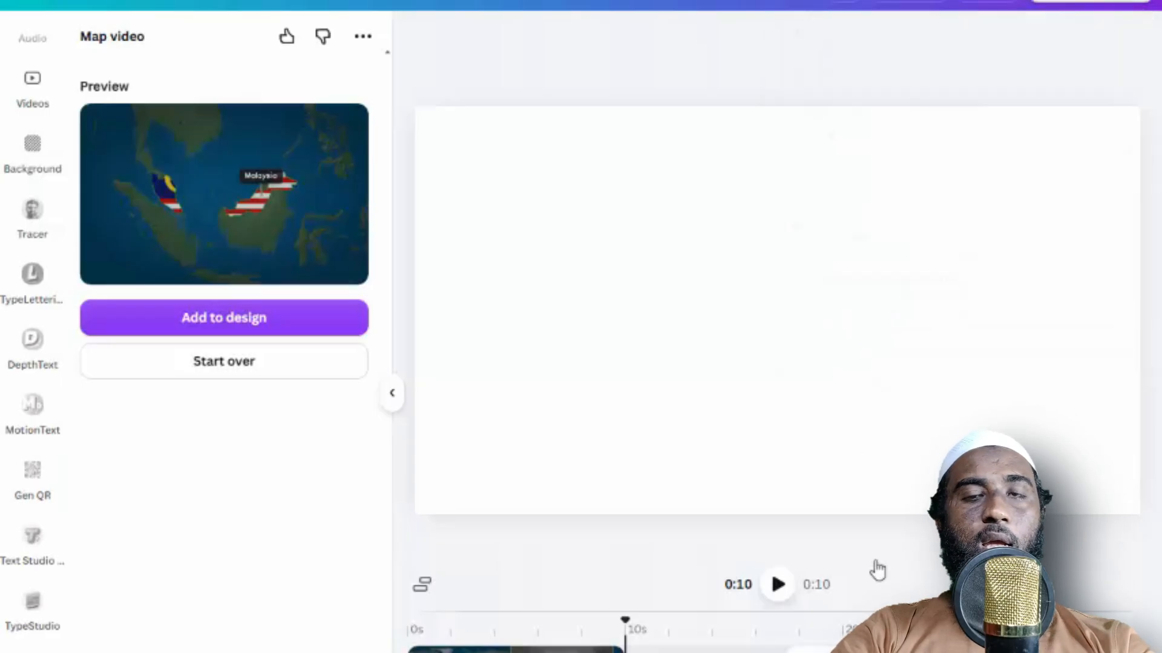